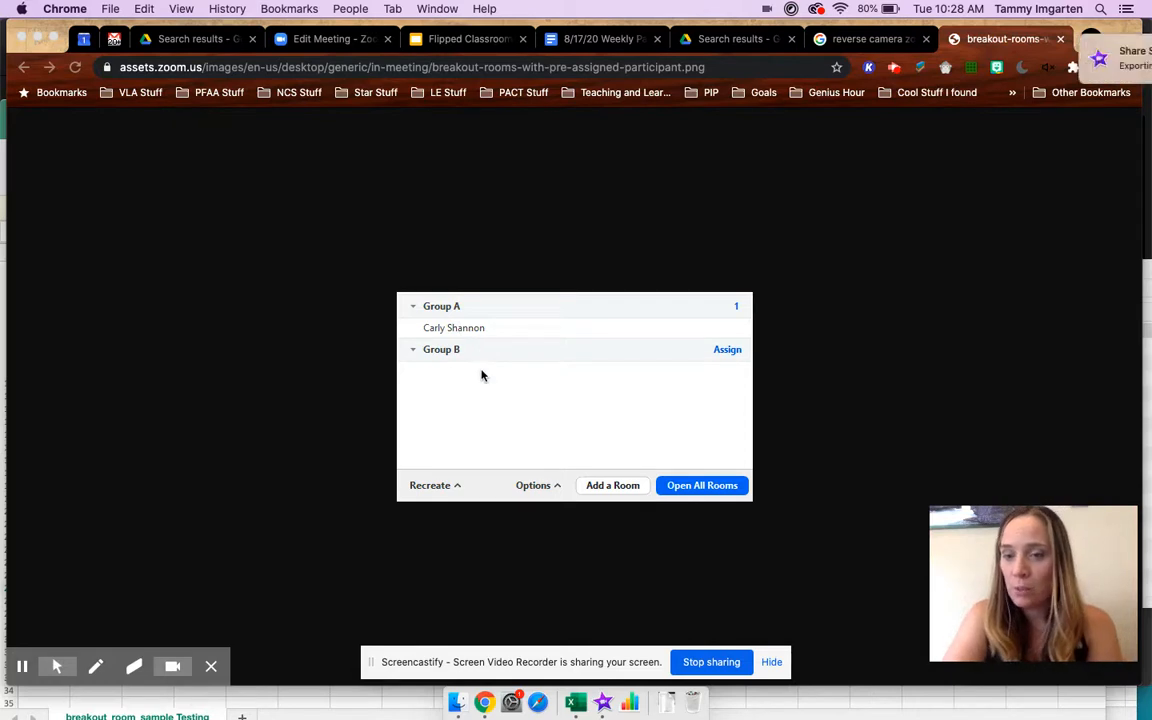
- Switch to Excel and examine the pre-assign room names in column A of the breakout_room_sample Testing workbook
left_click(1106, 59)
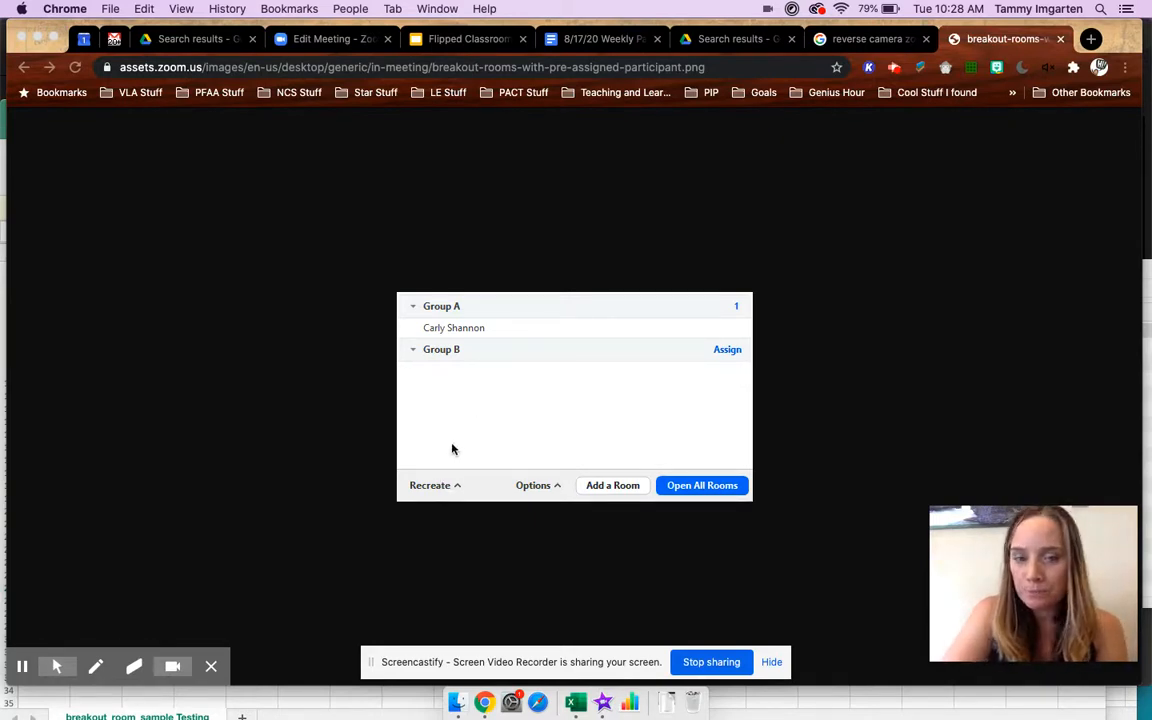
left_click(576, 704)
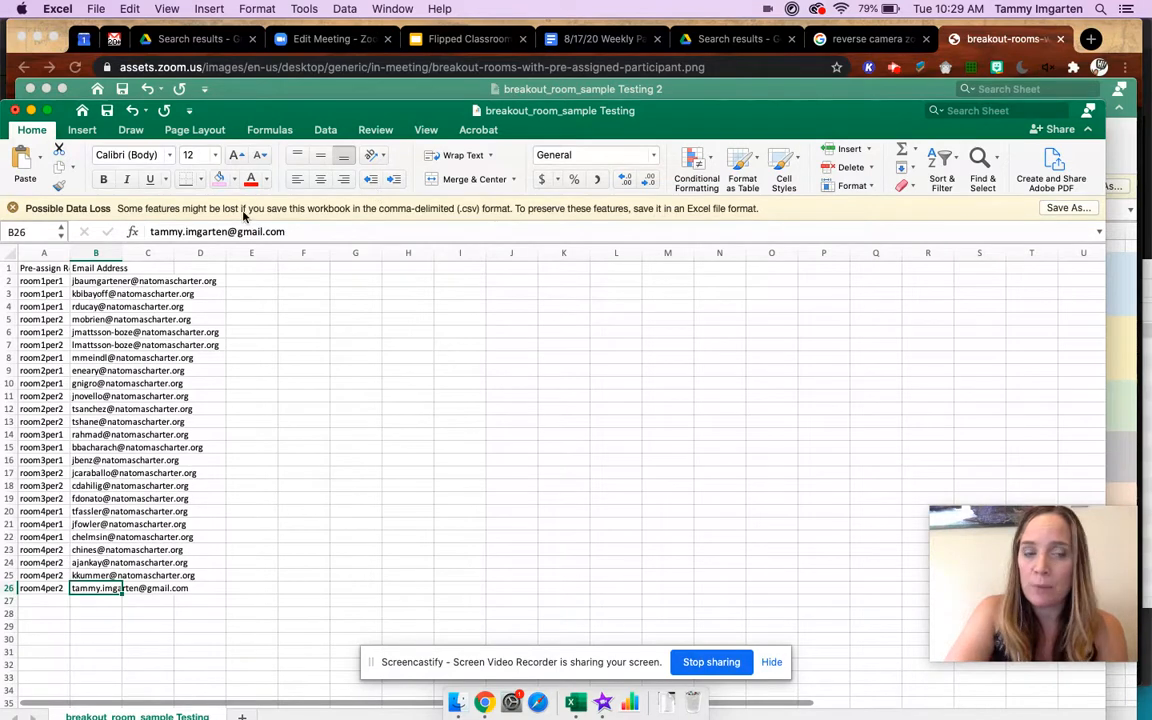
left_click(47, 268)
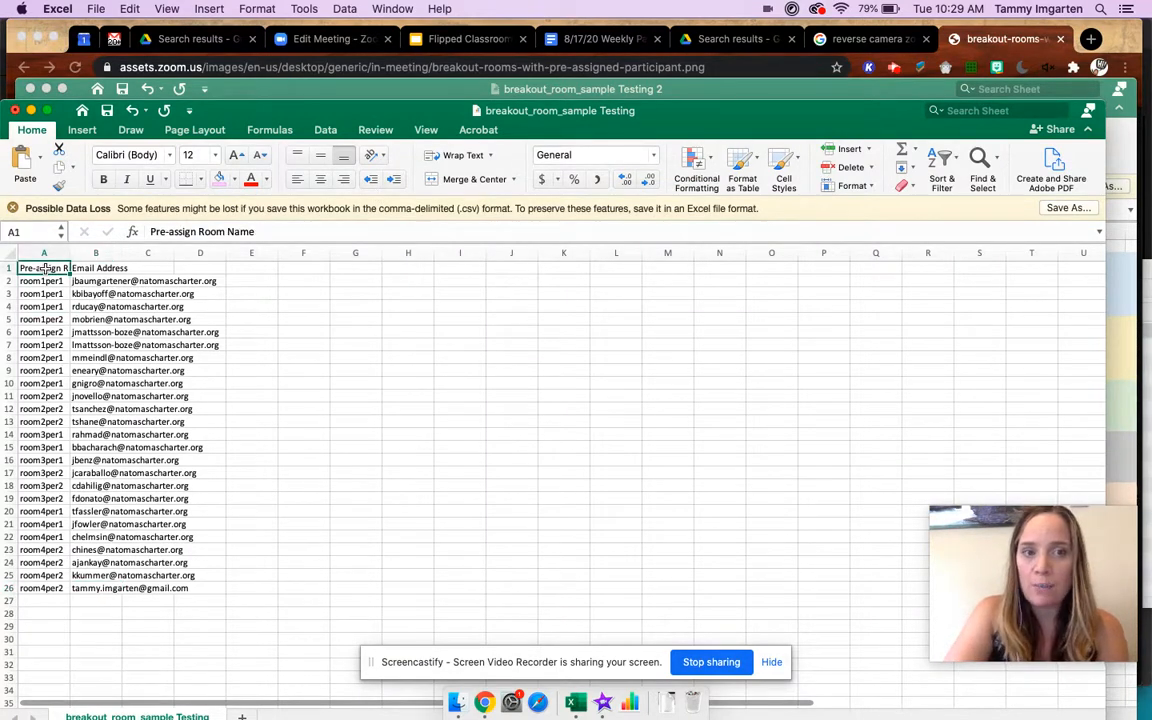
key("Down")
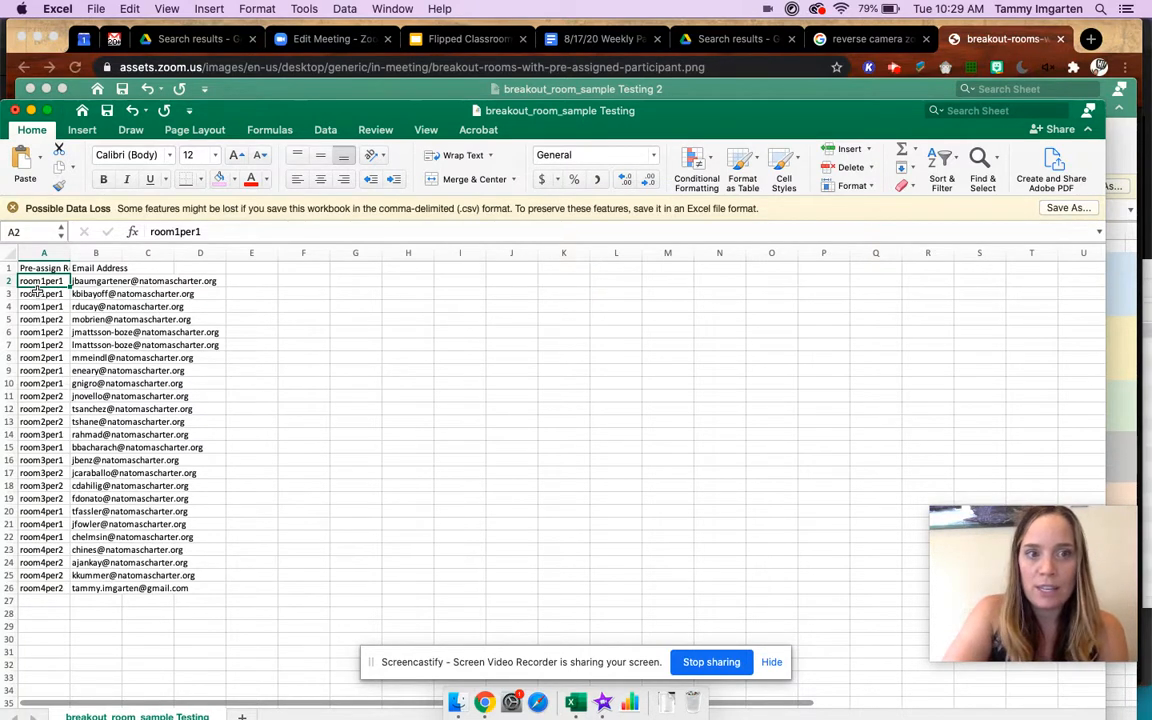
left_click(155, 231)
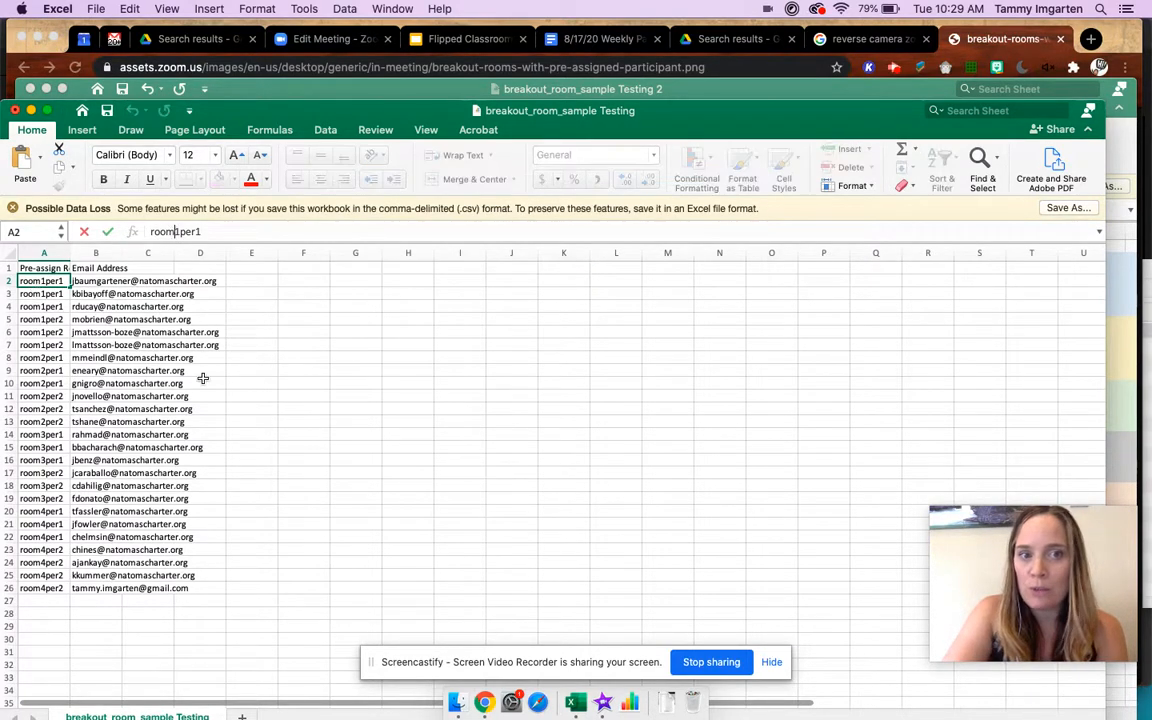
left_click(44, 318)
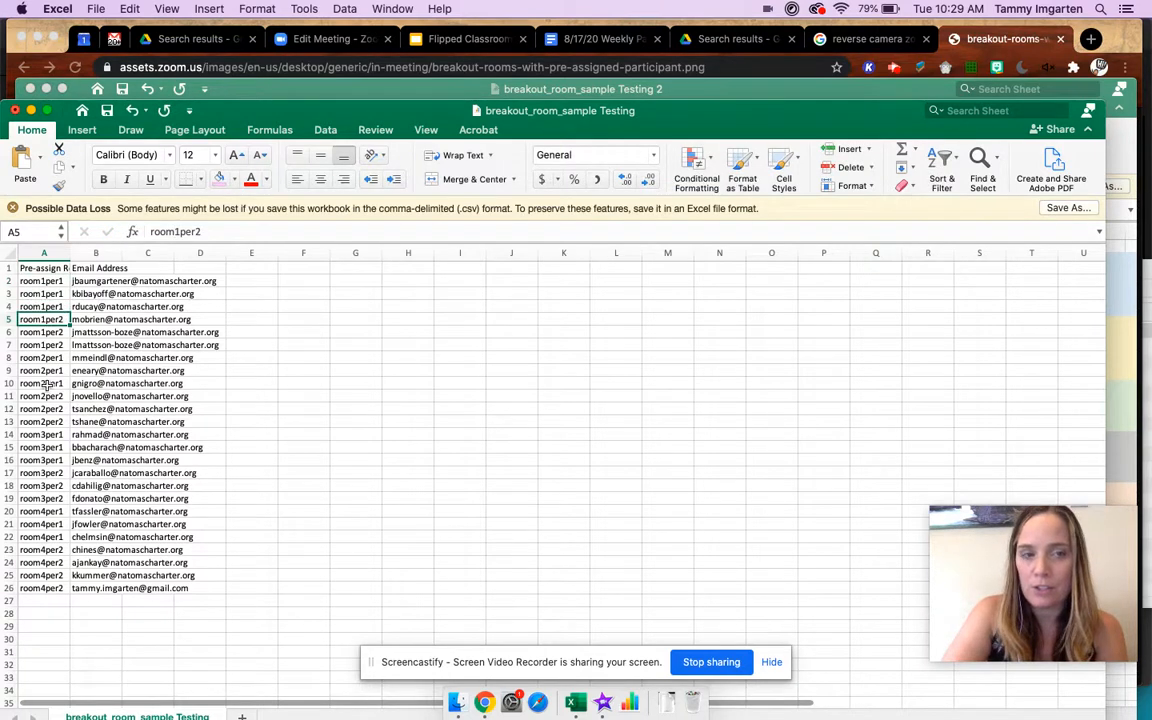
left_click(44, 357)
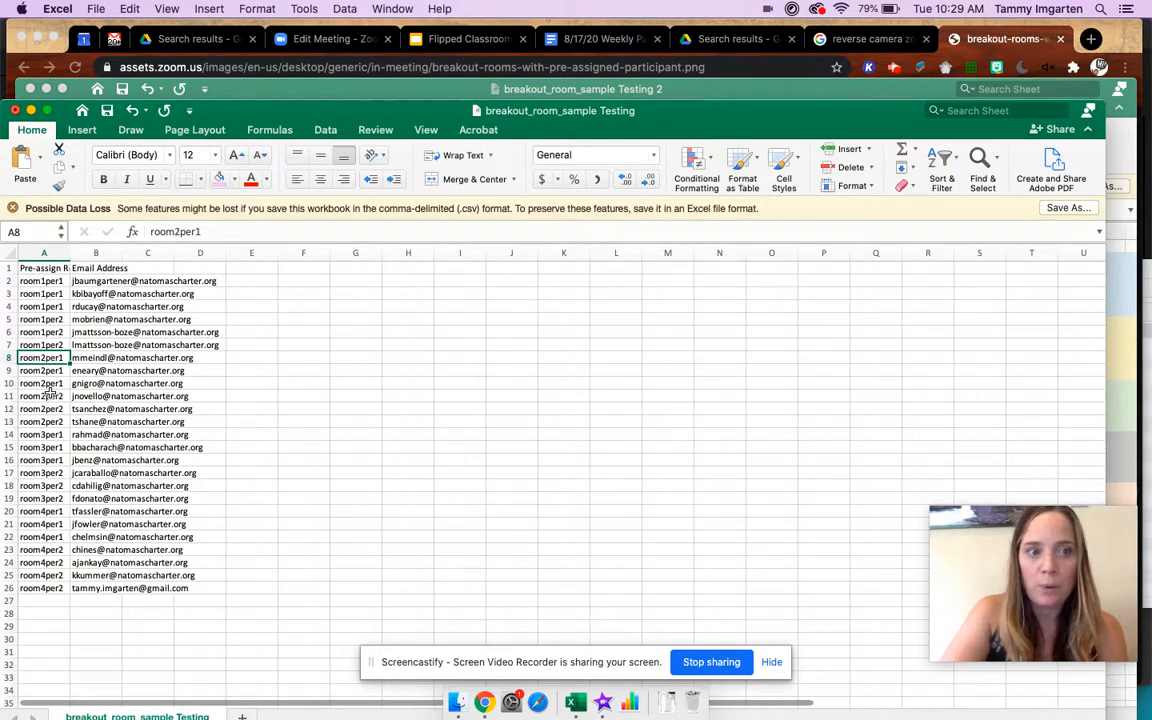
left_click(45, 396)
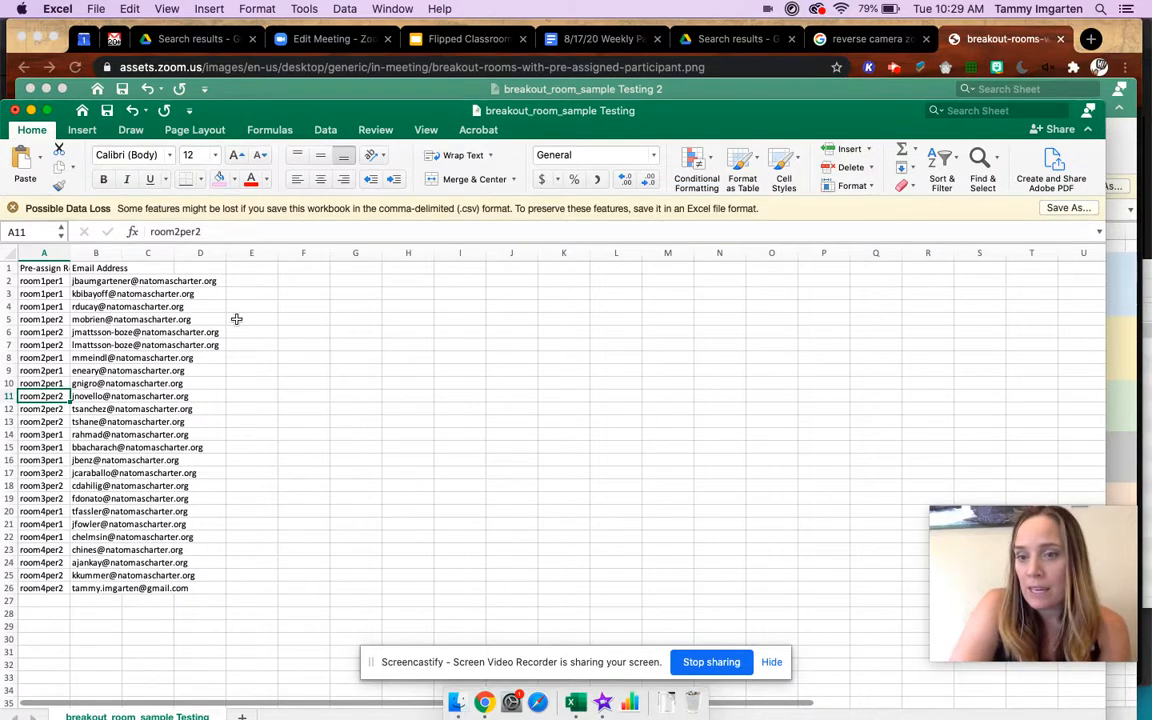
- Bring up the breakout_room_sample Testing 2 workbook and check the file format offered for saving a copy, without saving
left_click(590, 92)
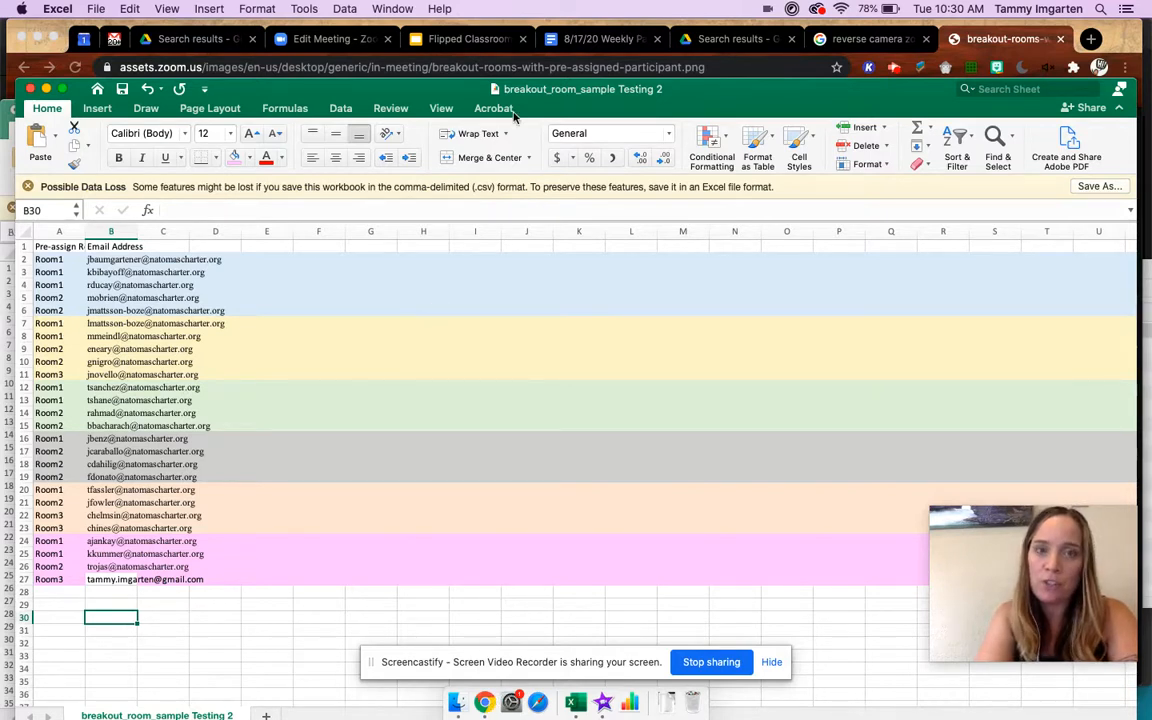
left_click(96, 9)
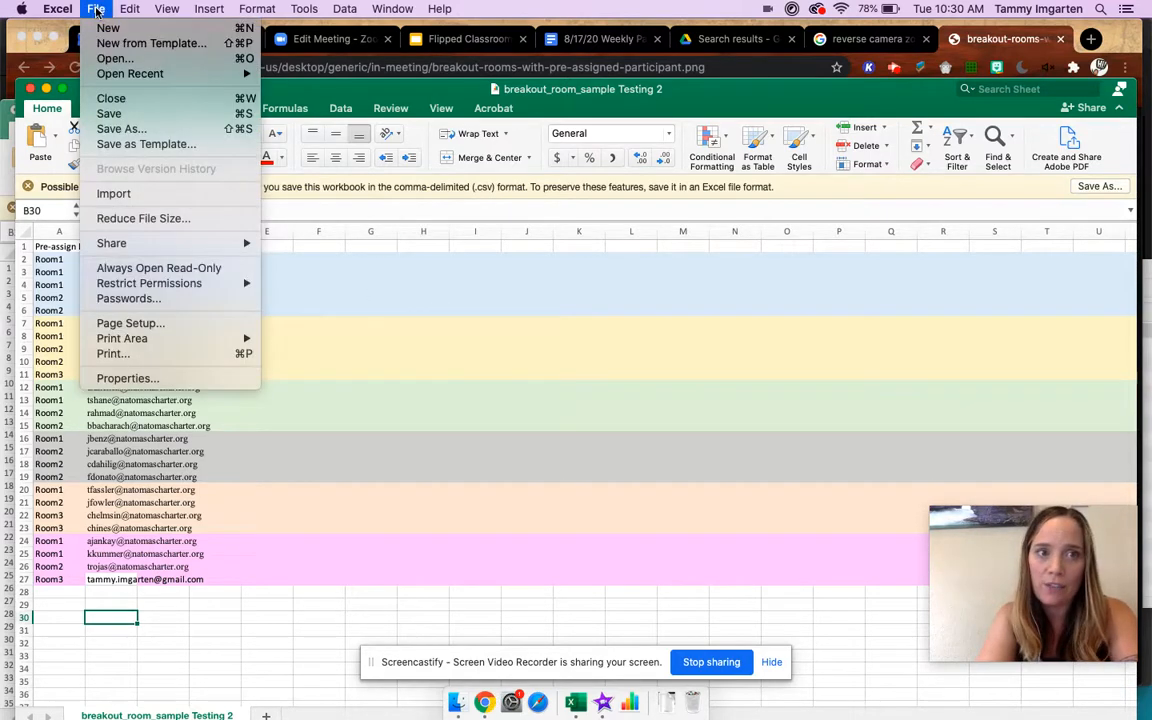
left_click(122, 130)
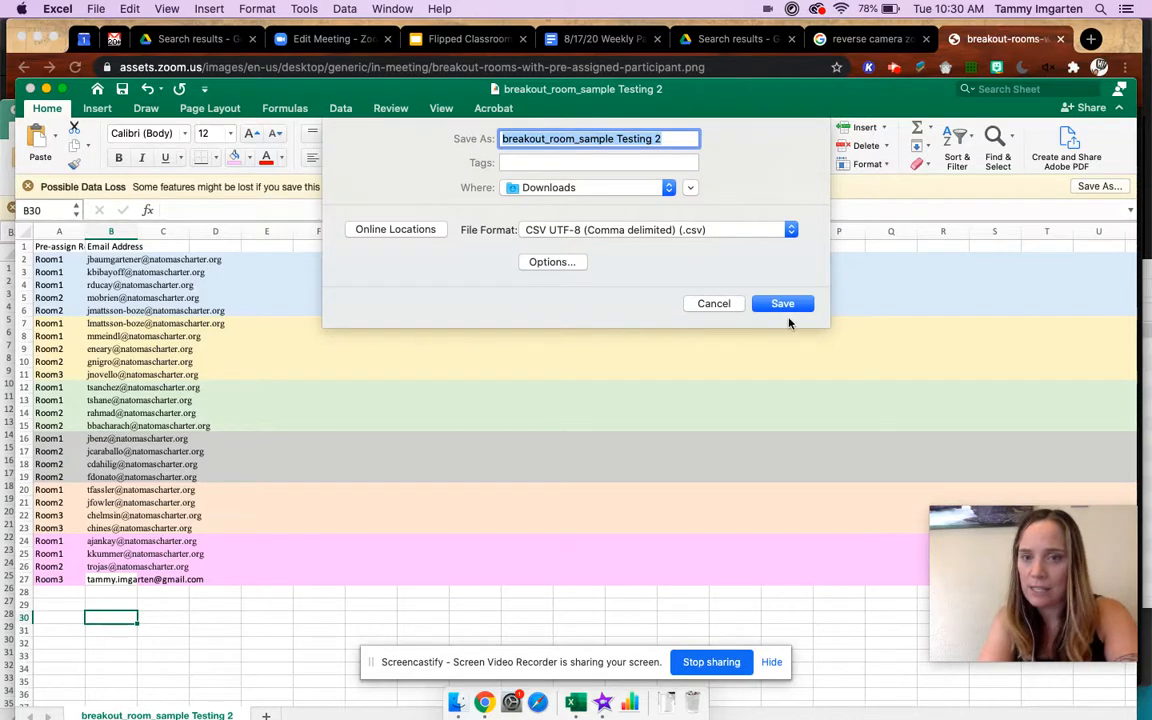
left_click(716, 304)
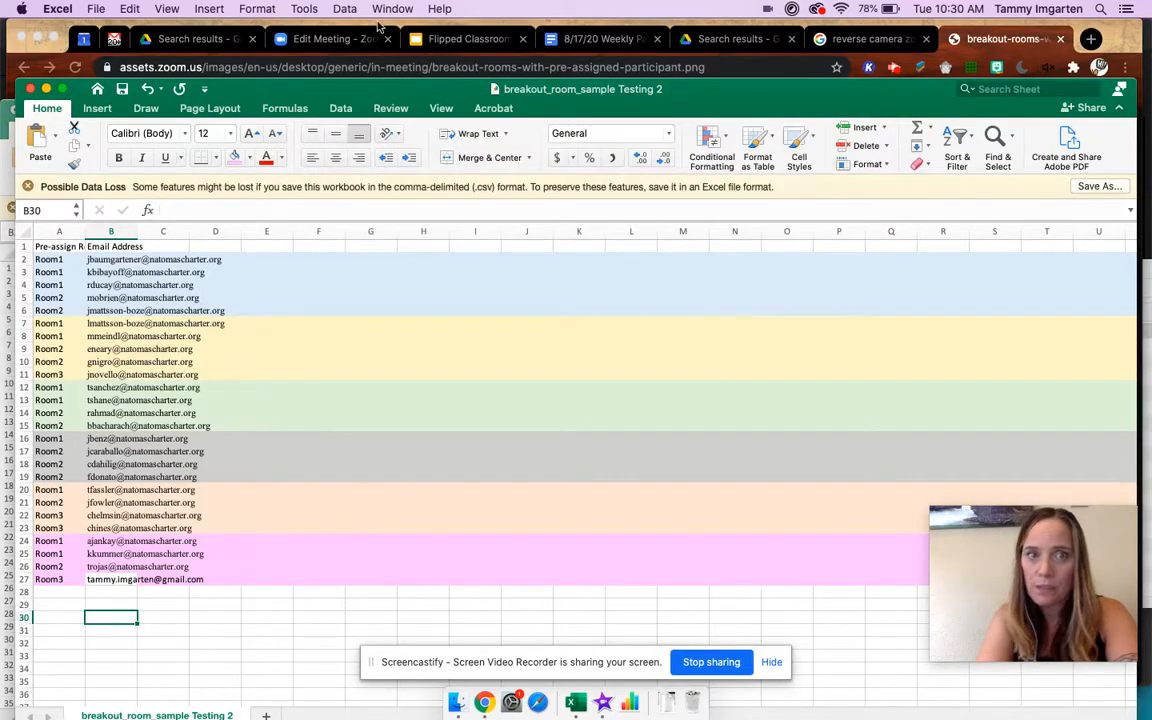
- Switch to the Zoom meeting page in Chrome and open the breakout room pre-assignments of Zoom Test 1 for editing
left_click(316, 37)
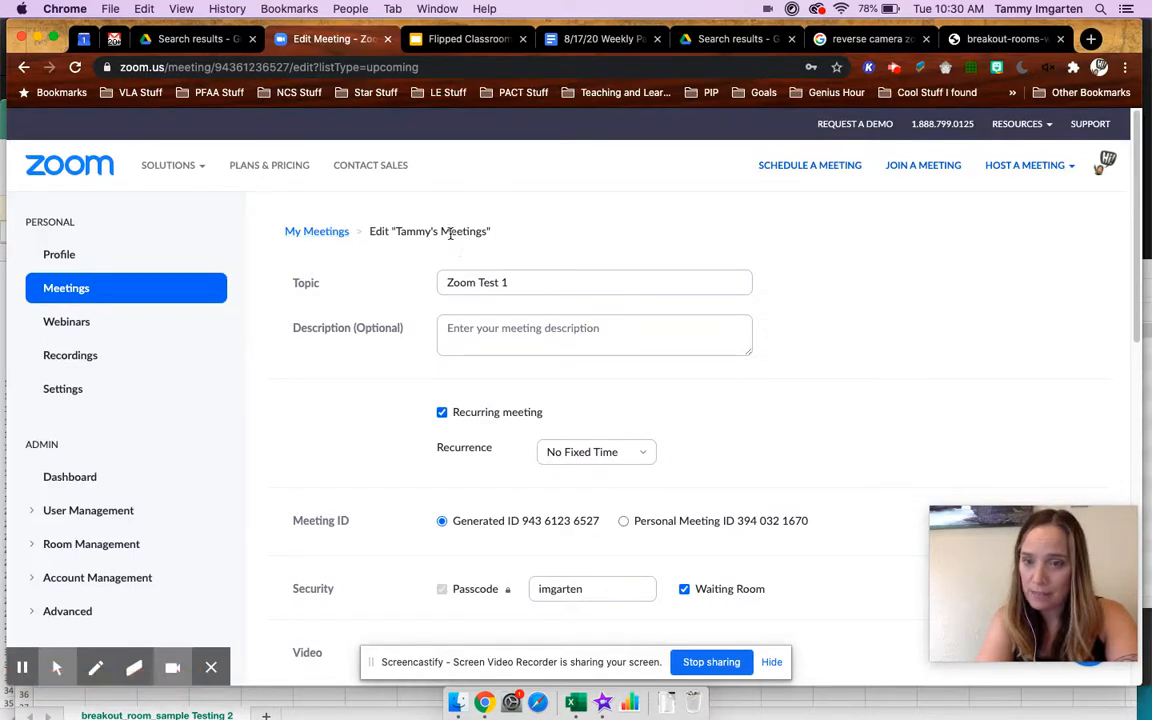
triple_click(463, 283)
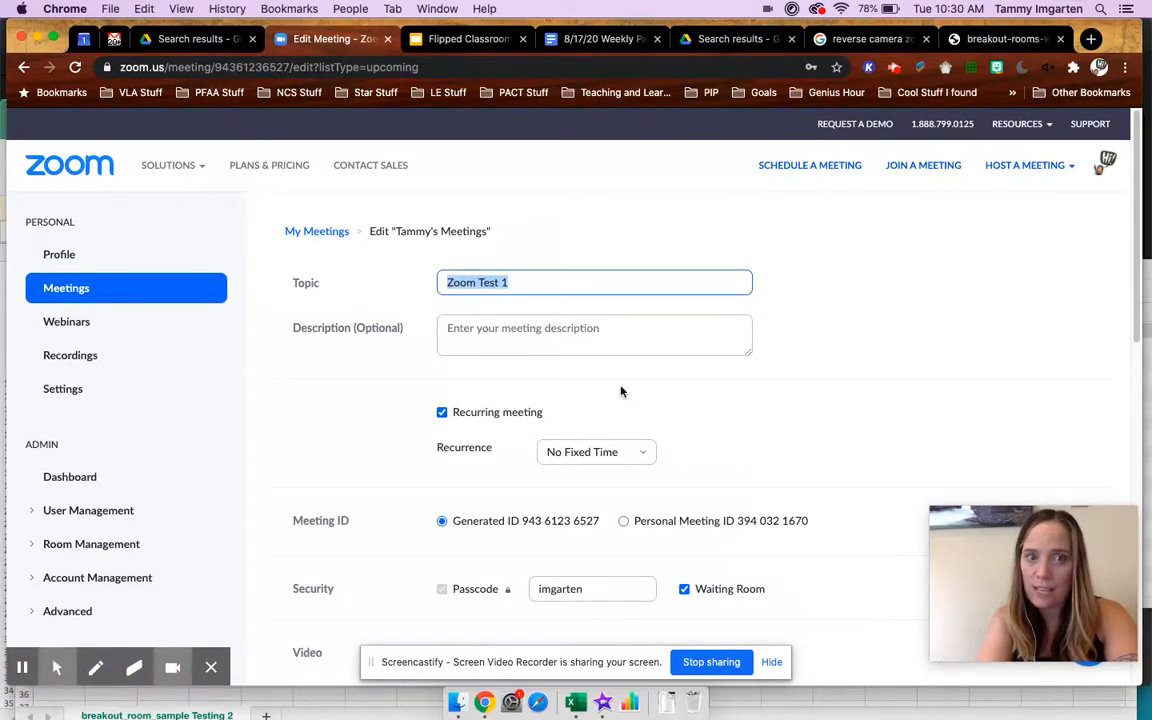
scroll(757, 411, "down", 10)
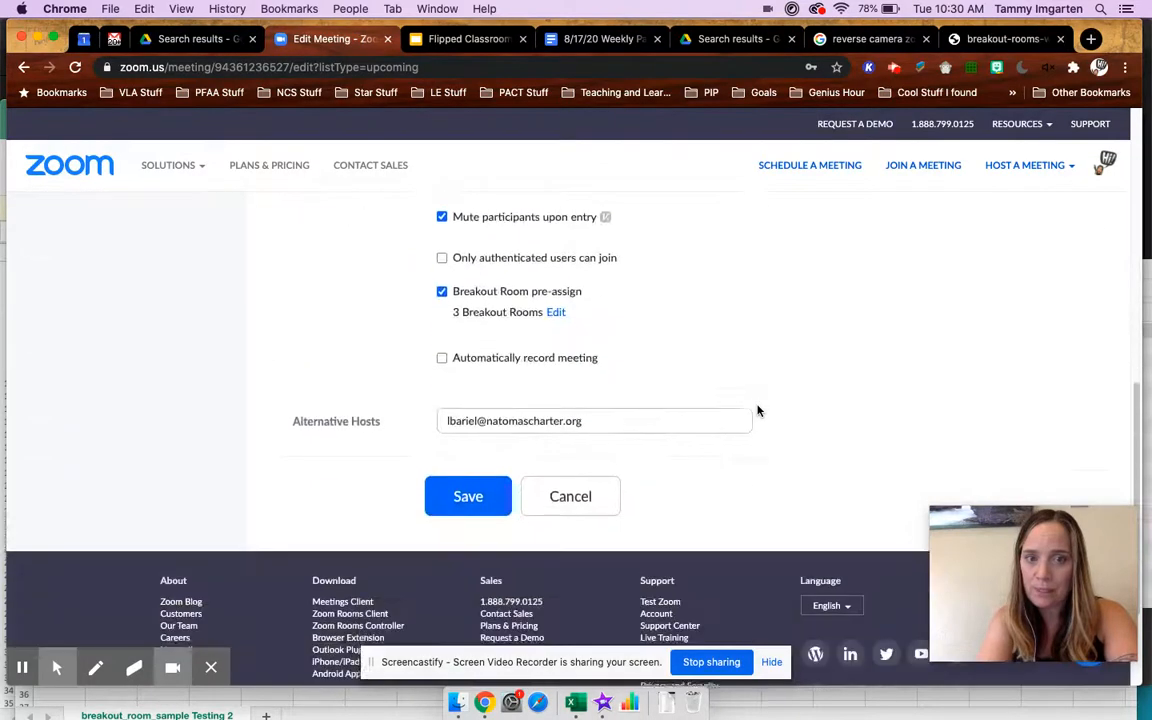
left_click(445, 283)
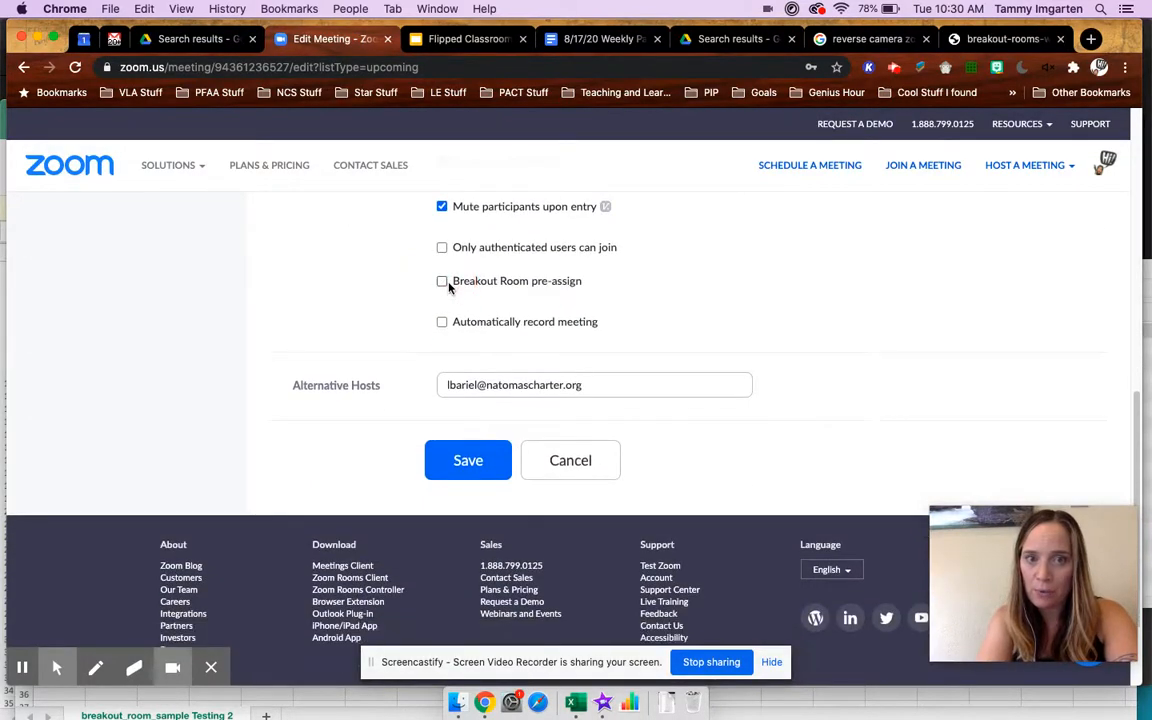
left_click(447, 283)
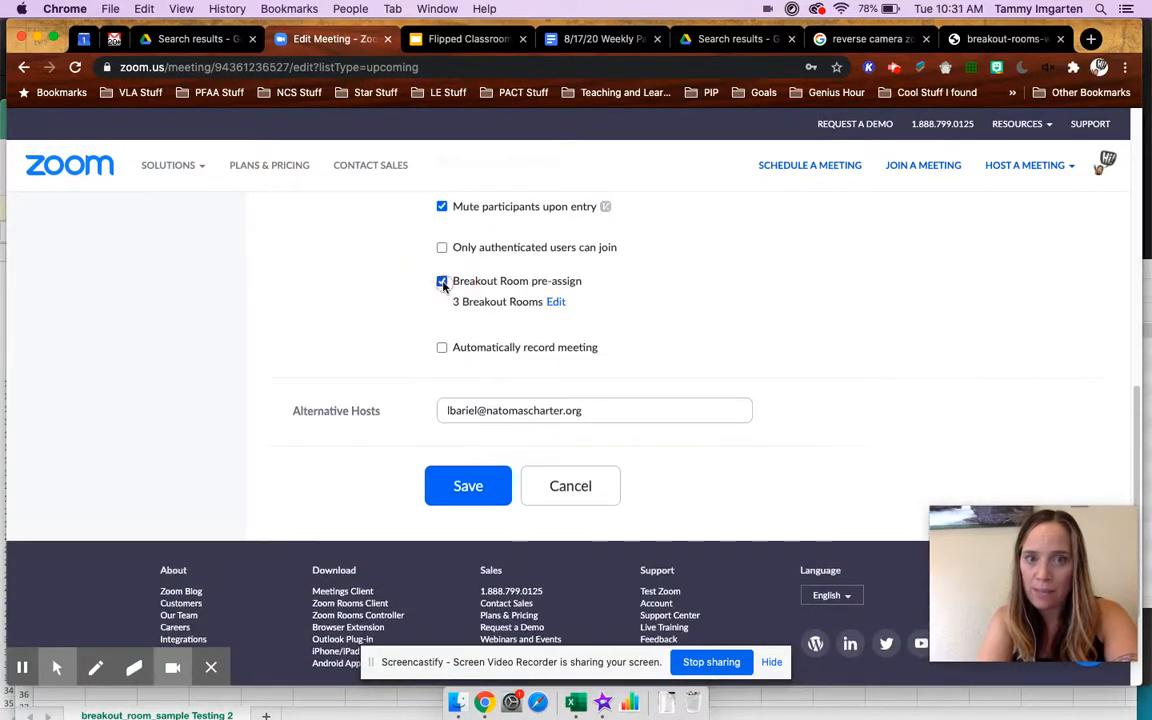
left_click(555, 302)
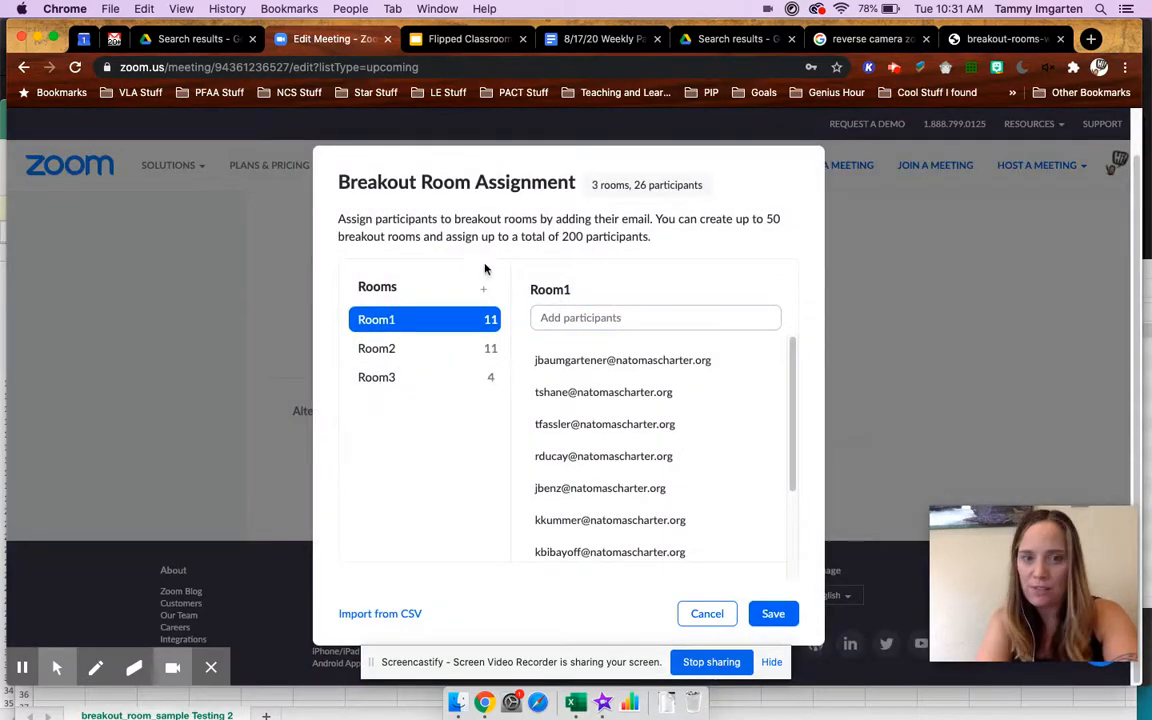
- Import the breakout rooms and participants from breakout_room_sample Testing.csv in the Downloads folder
left_click(400, 613)
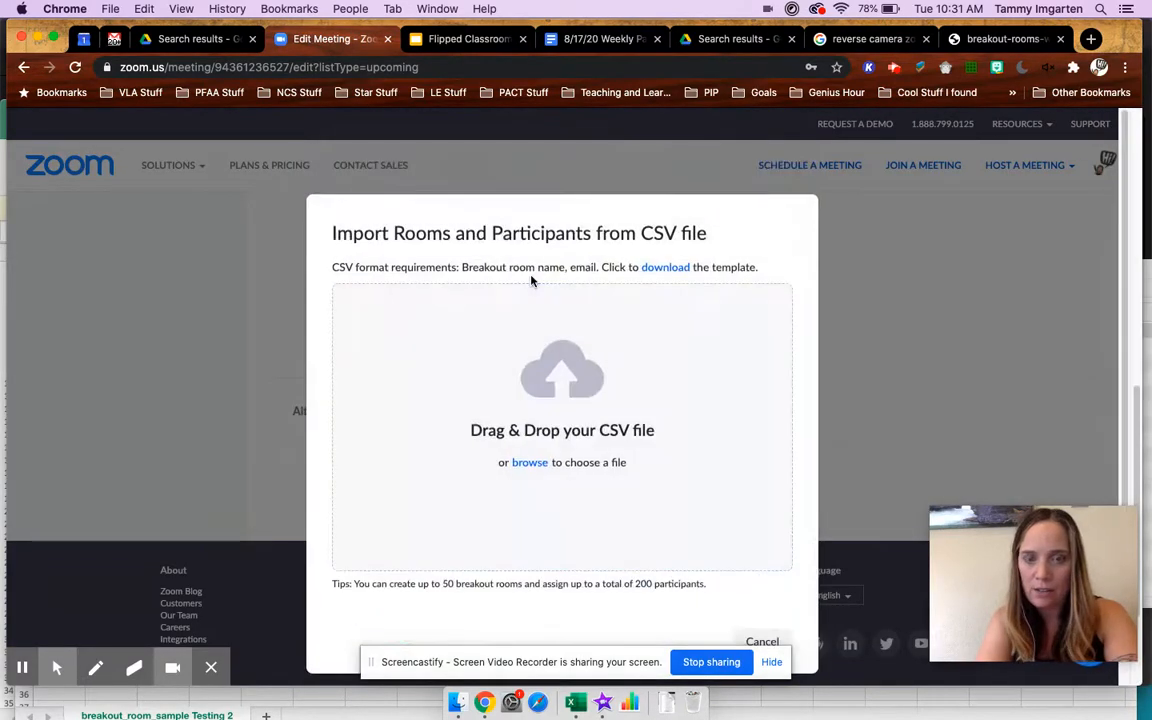
left_click(457, 703)
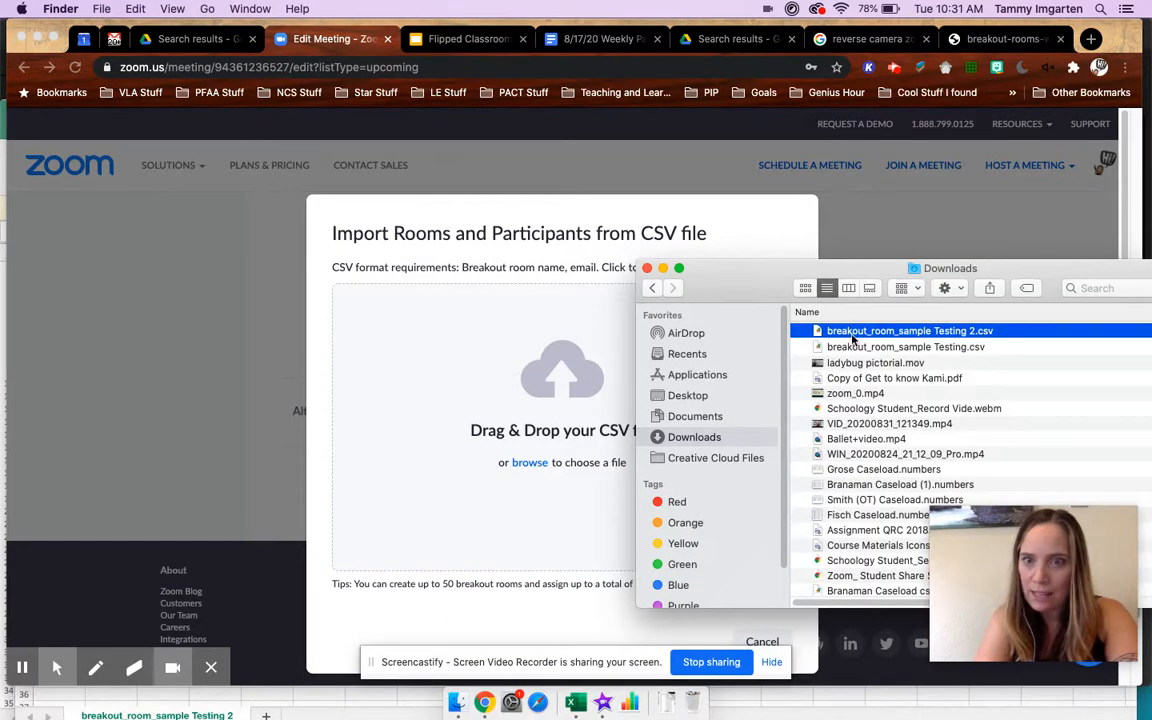
left_click_drag(862, 348, 526, 399)
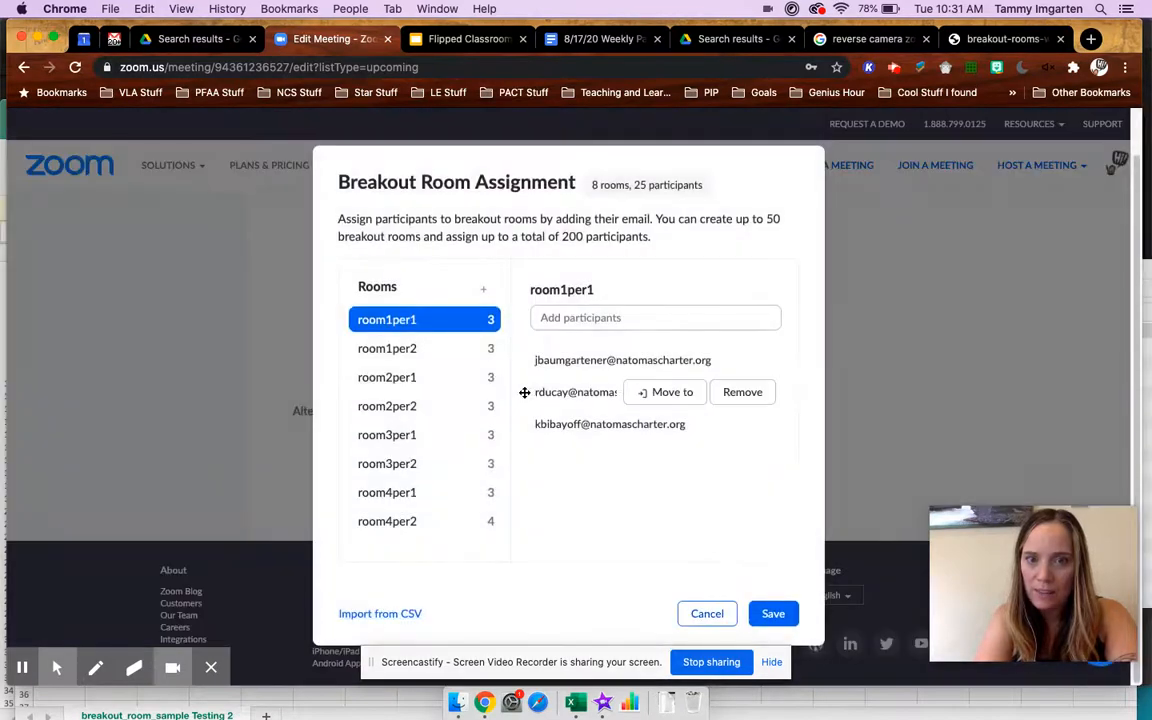
- Review the participants assigned to the imported rooms from room1per1 through room3per1
mouse_move(386, 334)
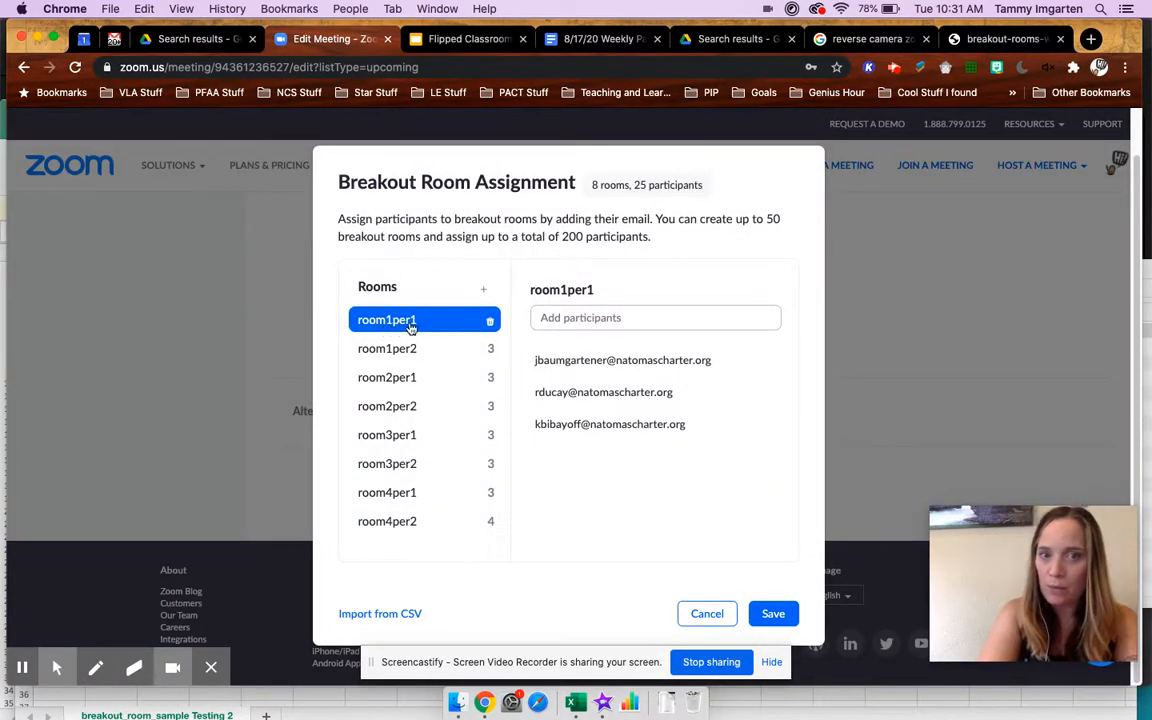
left_click(362, 348)
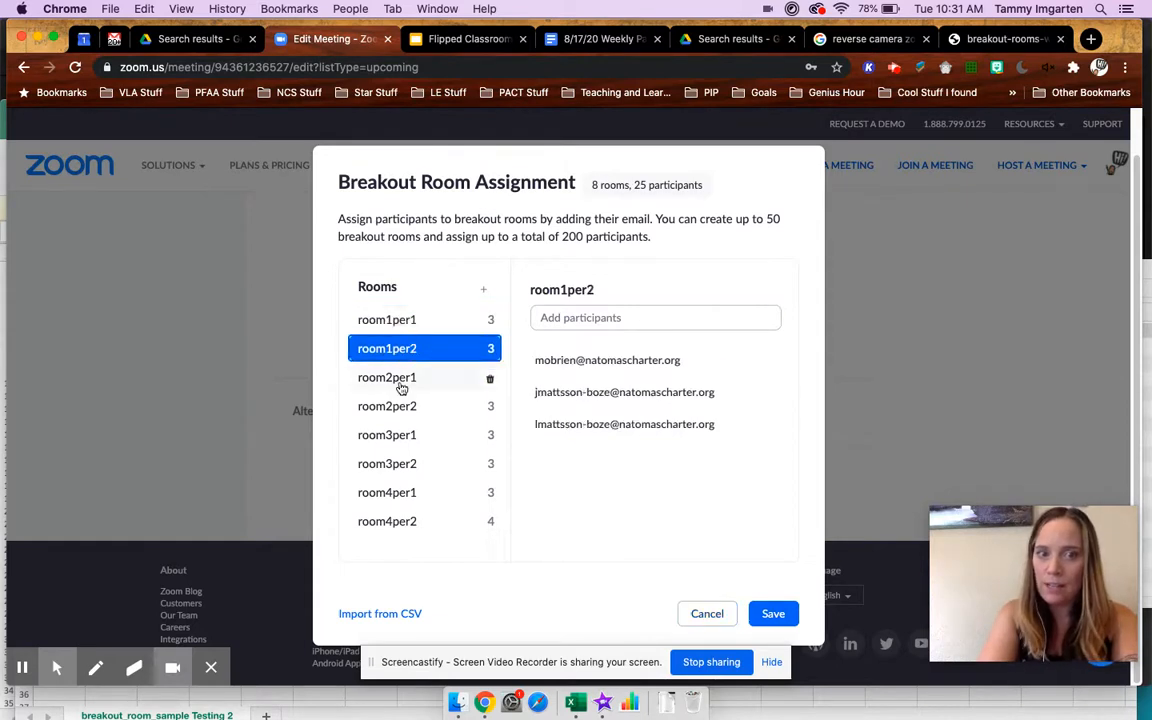
left_click(368, 377)
left_click(405, 410)
left_click(412, 437)
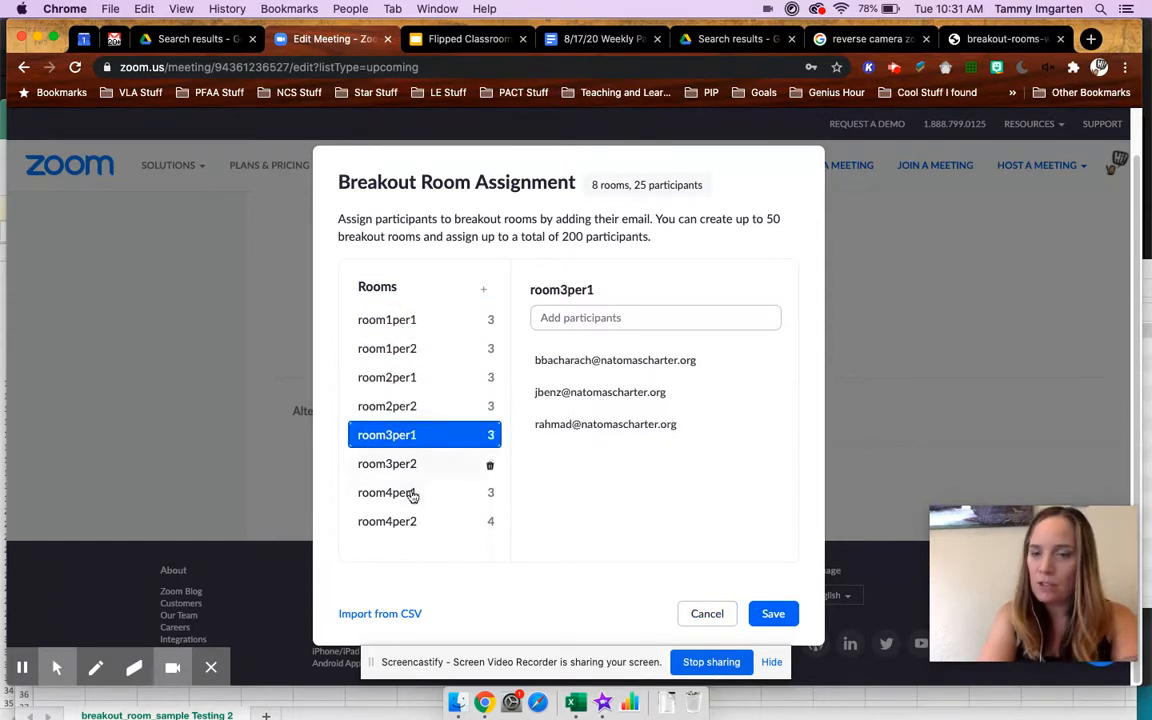
- Replace the room assignments by importing breakout_room_sample Testing 2.csv from the Downloads folder
left_click(384, 612)
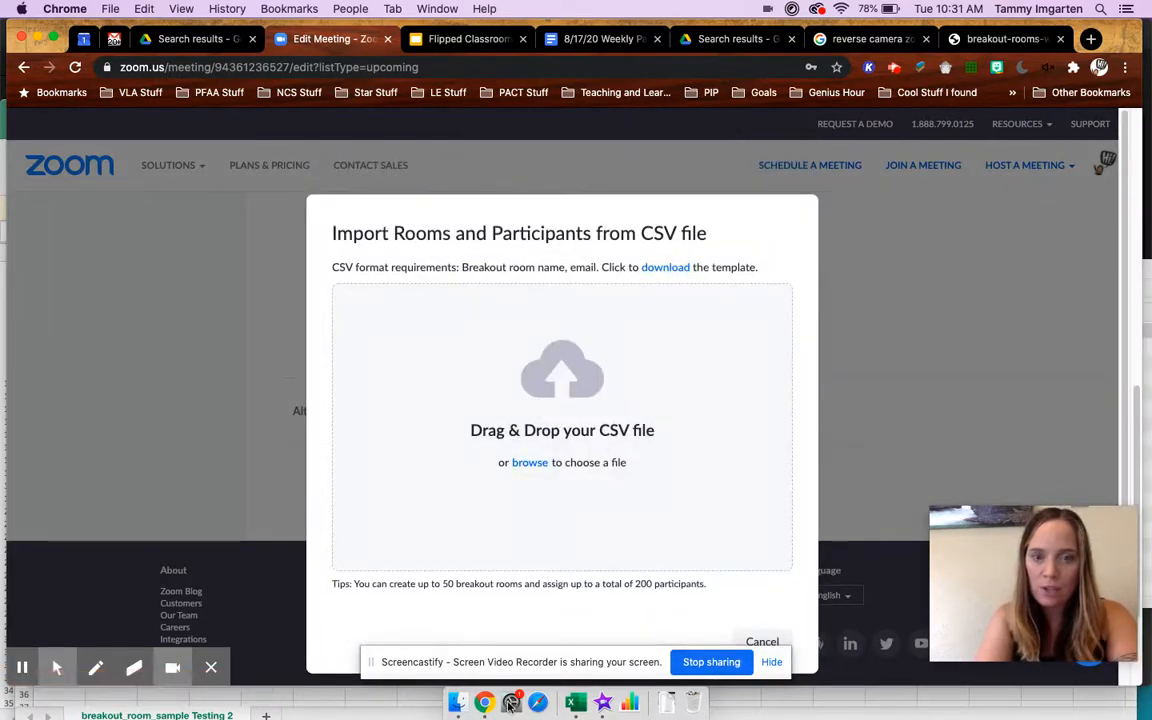
left_click(458, 702)
left_click(881, 347)
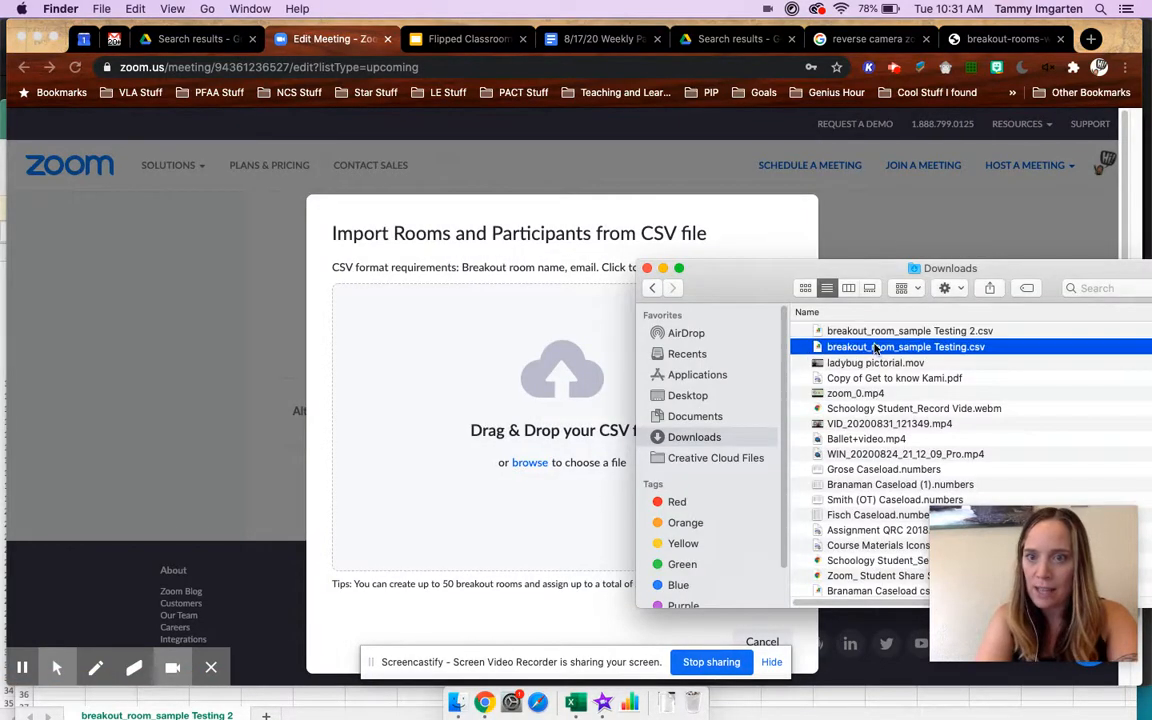
left_click(810, 330)
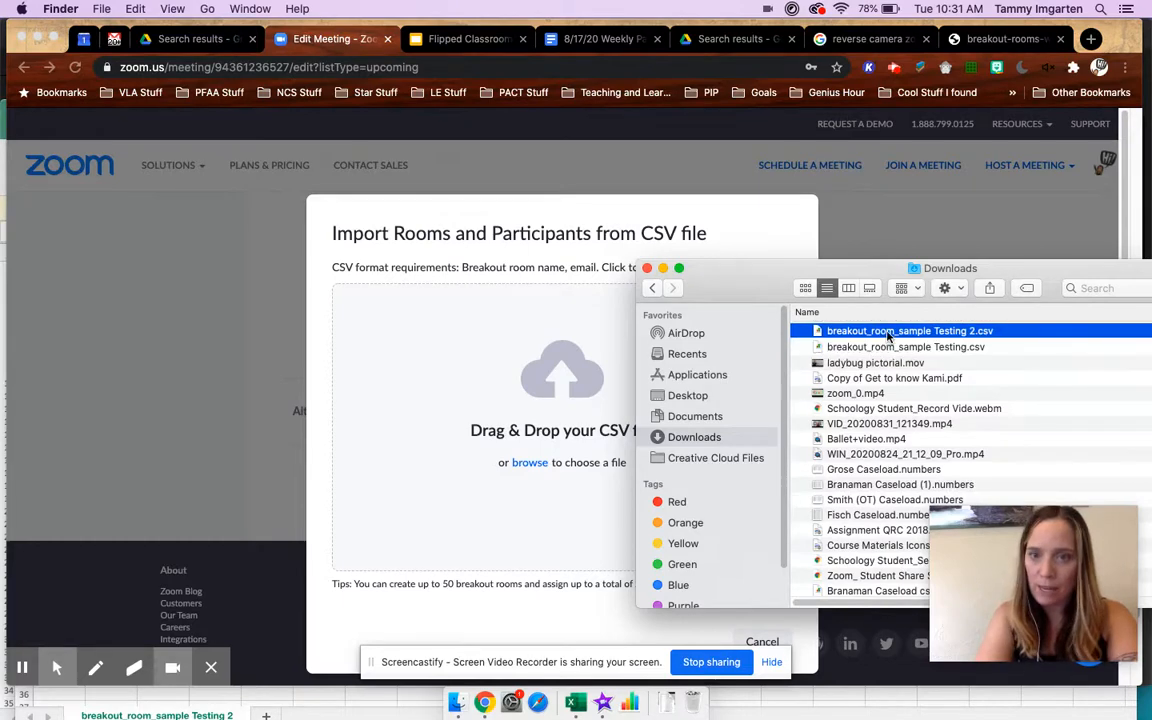
left_click_drag(810, 330, 540, 370)
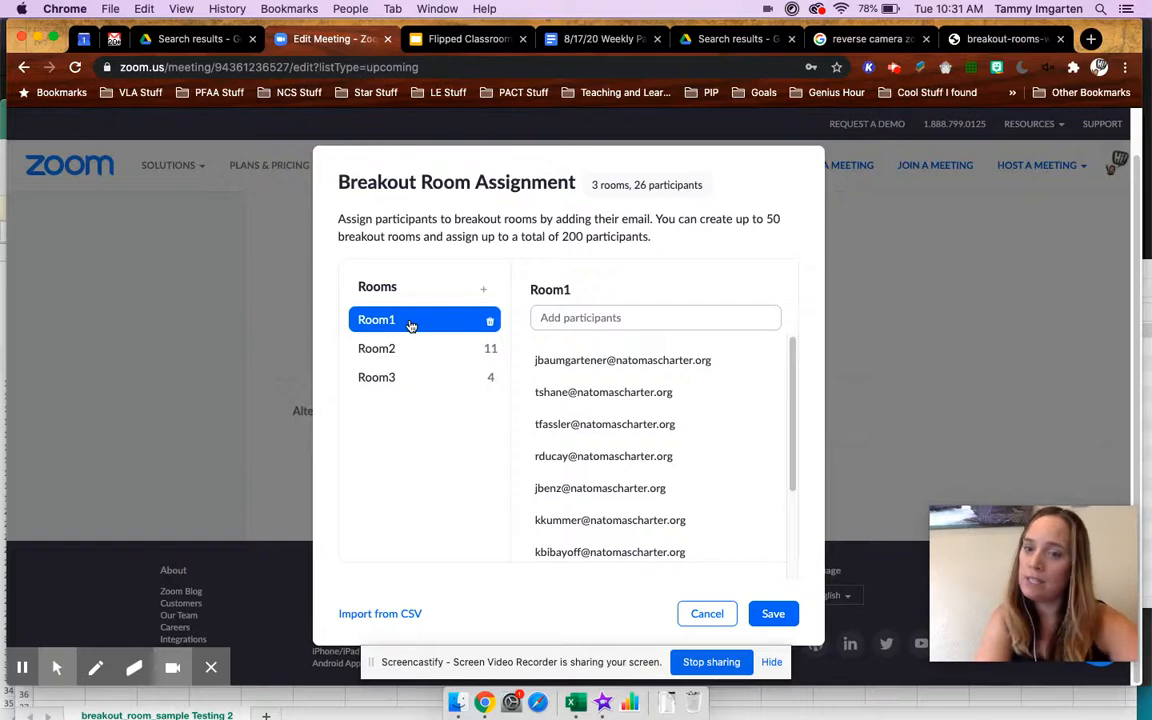
- Check the participants in Room2 and Room3, and save the breakout room assignments and the meeting
left_click(391, 349)
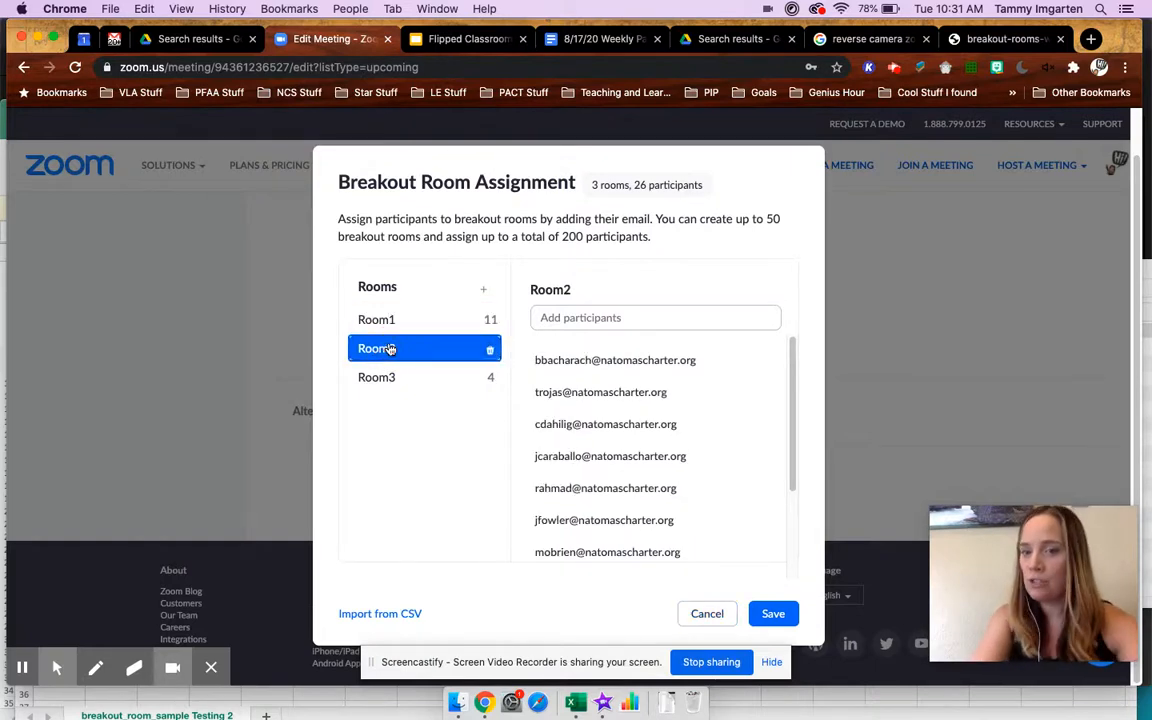
left_click(389, 379)
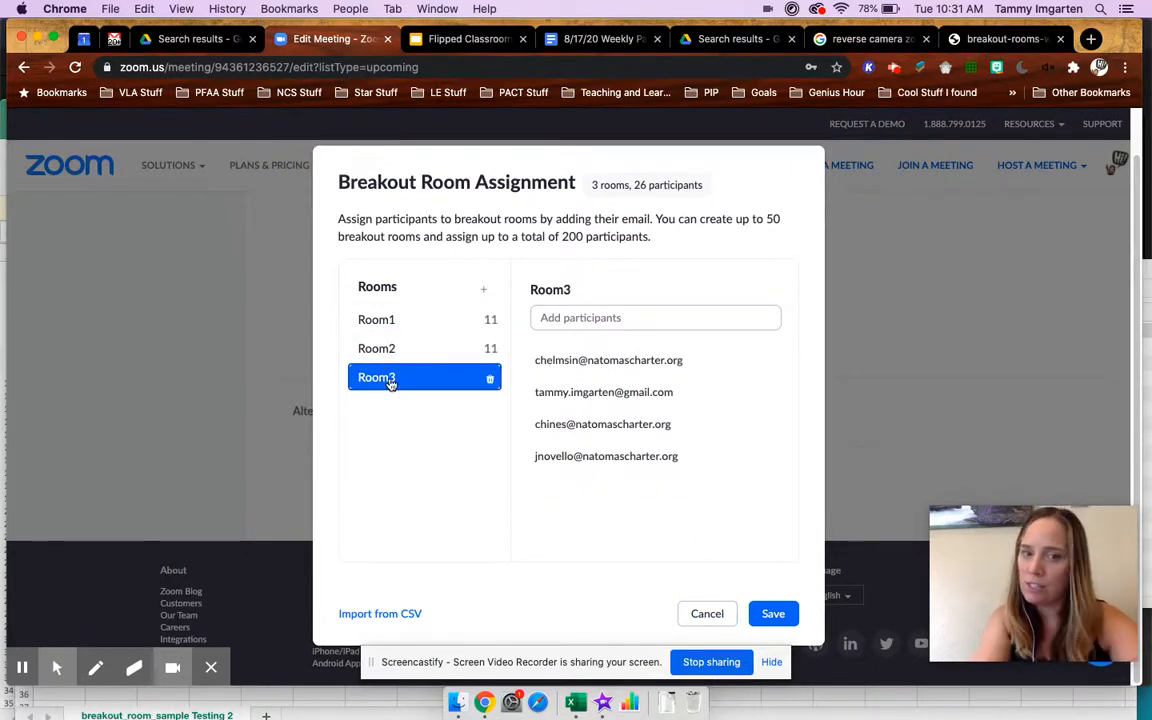
left_click(775, 616)
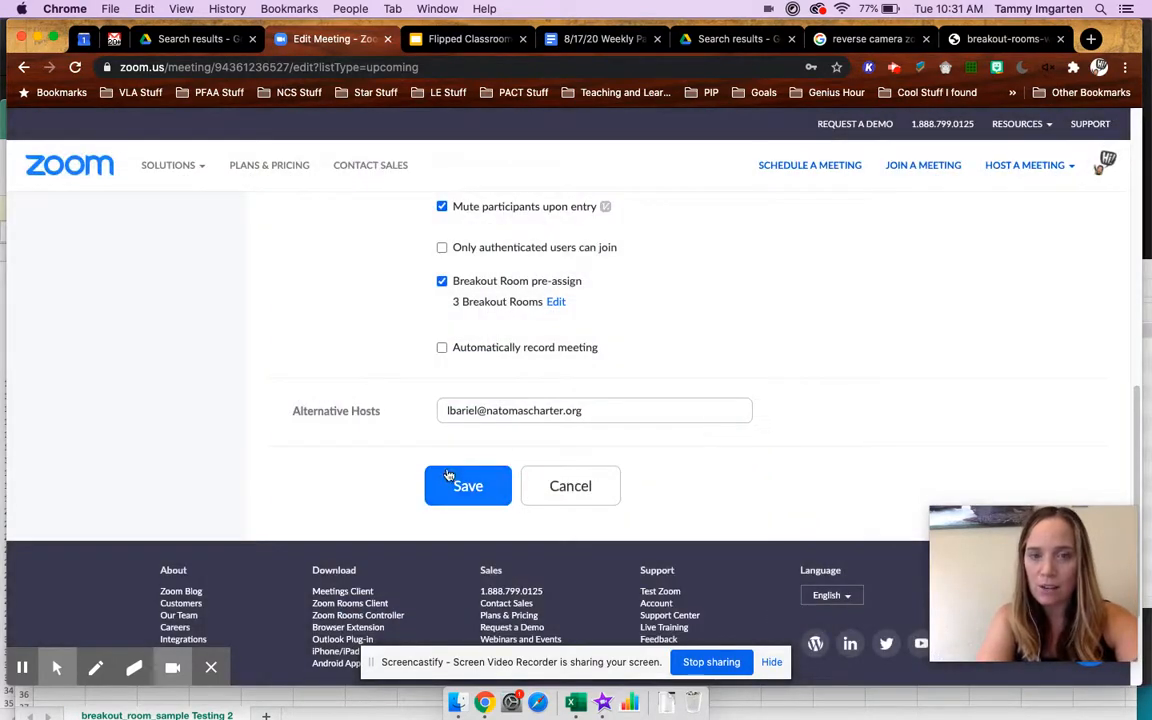
left_click(458, 482)
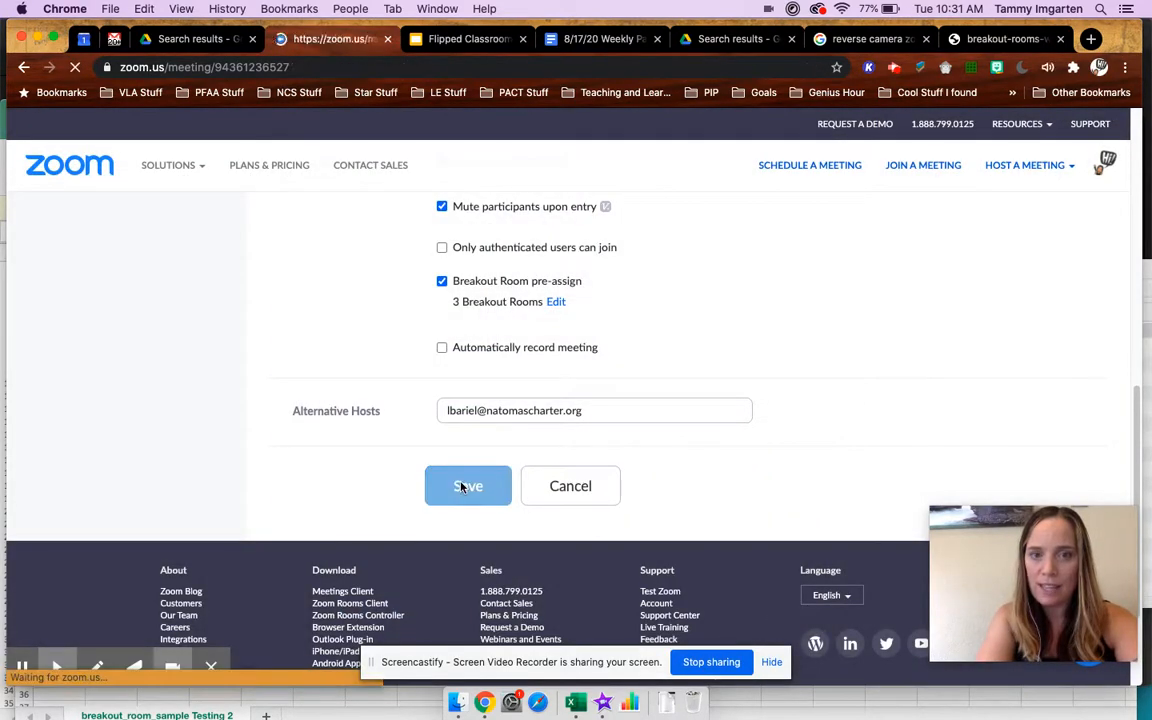